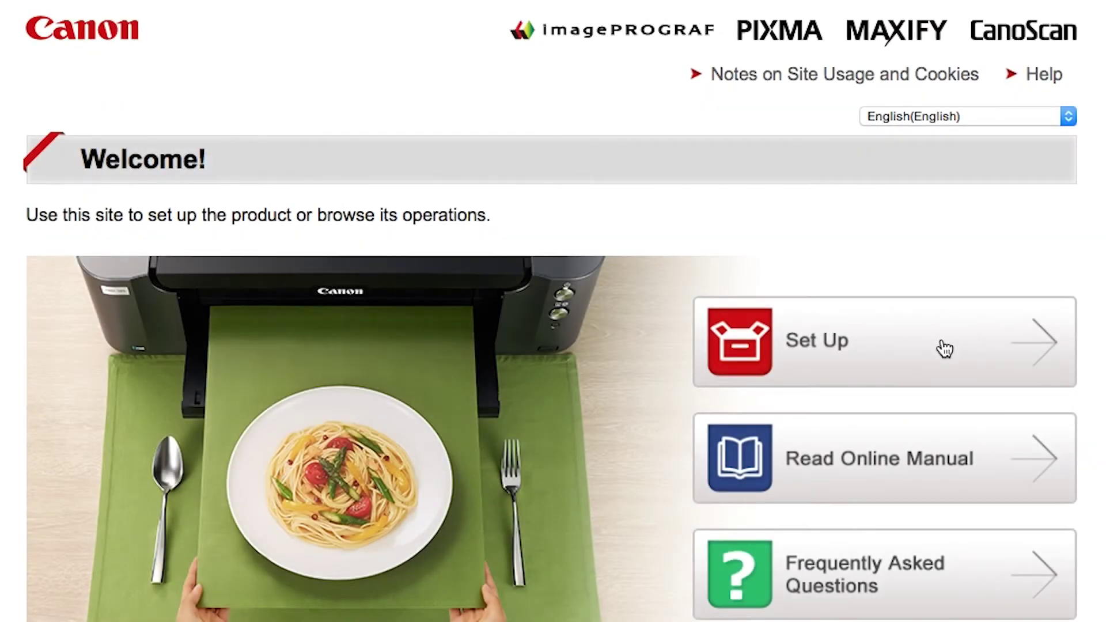
On Canon's IJ Setup site, pick U.S.A. as the region and the MG3020 model
left_click(945, 348)
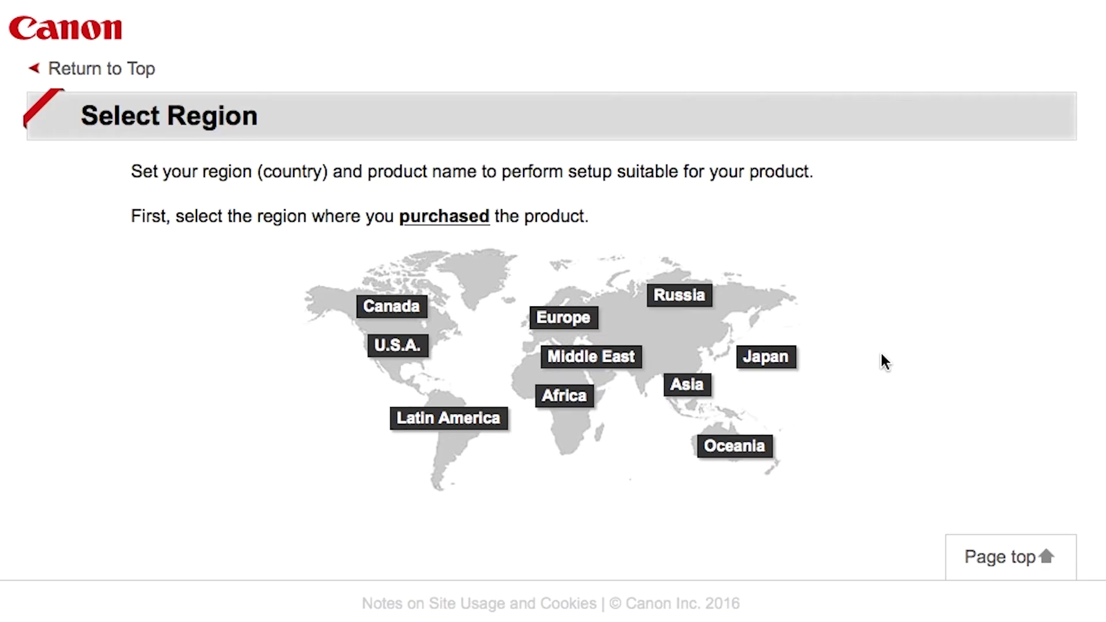
left_click(419, 354)
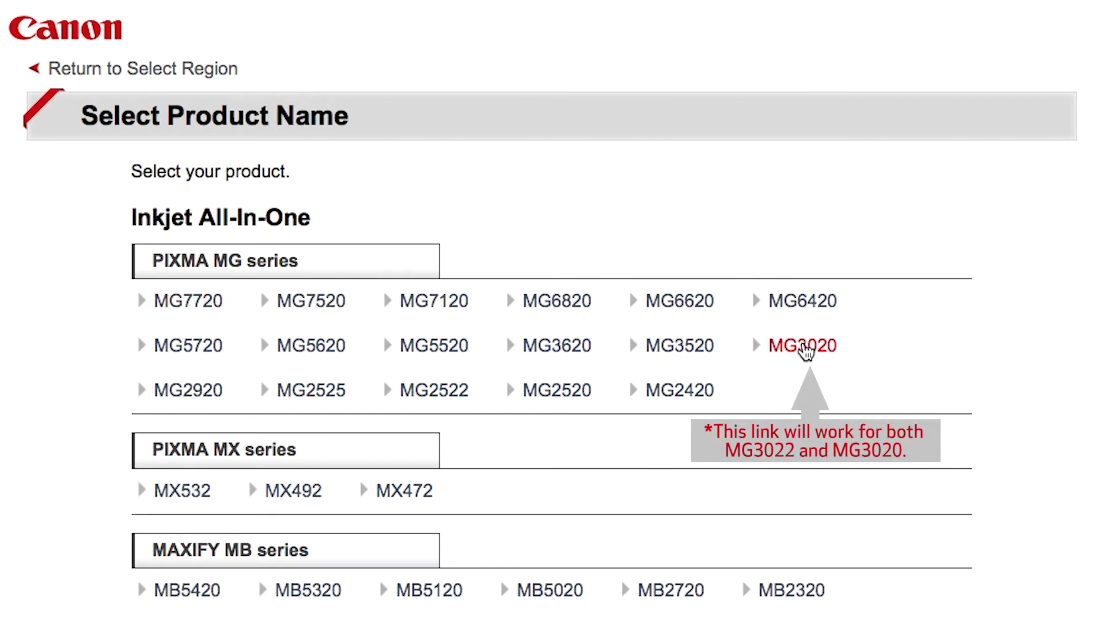
left_click(803, 346)
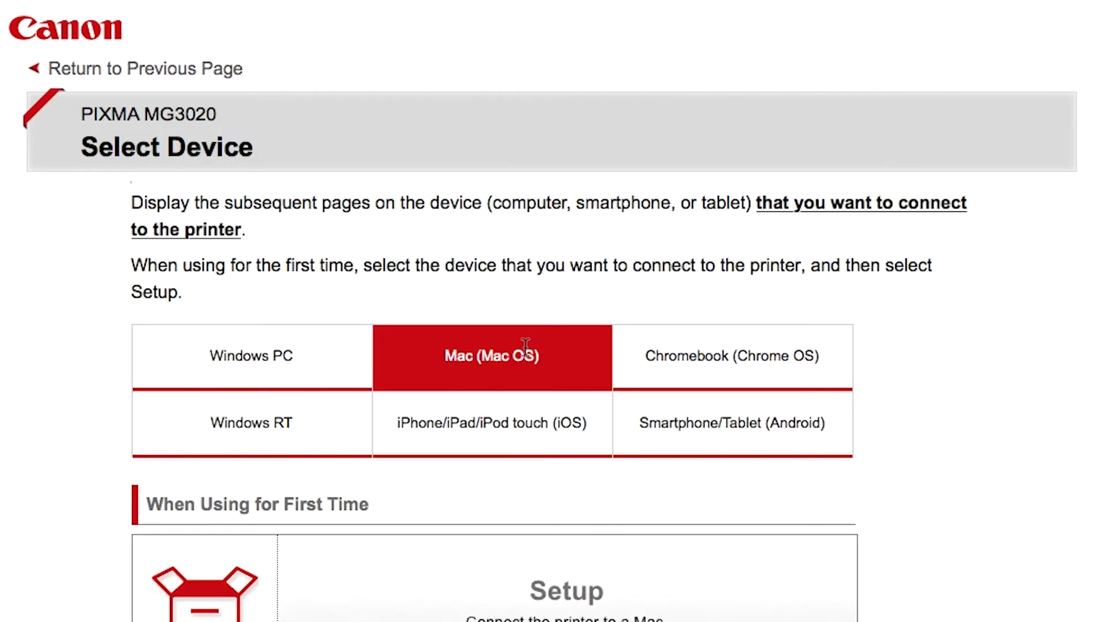
scroll(539, 462, "down", 15)
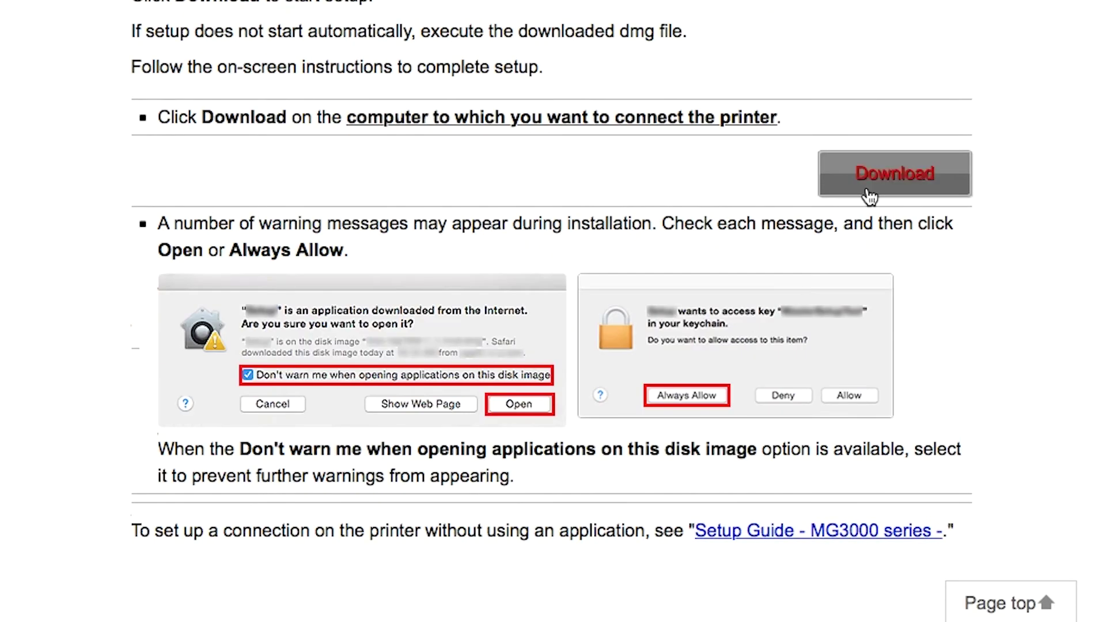
Download the Mac setup file and open mac-mg3000-1_0-mcd.dmg
left_click(867, 187)
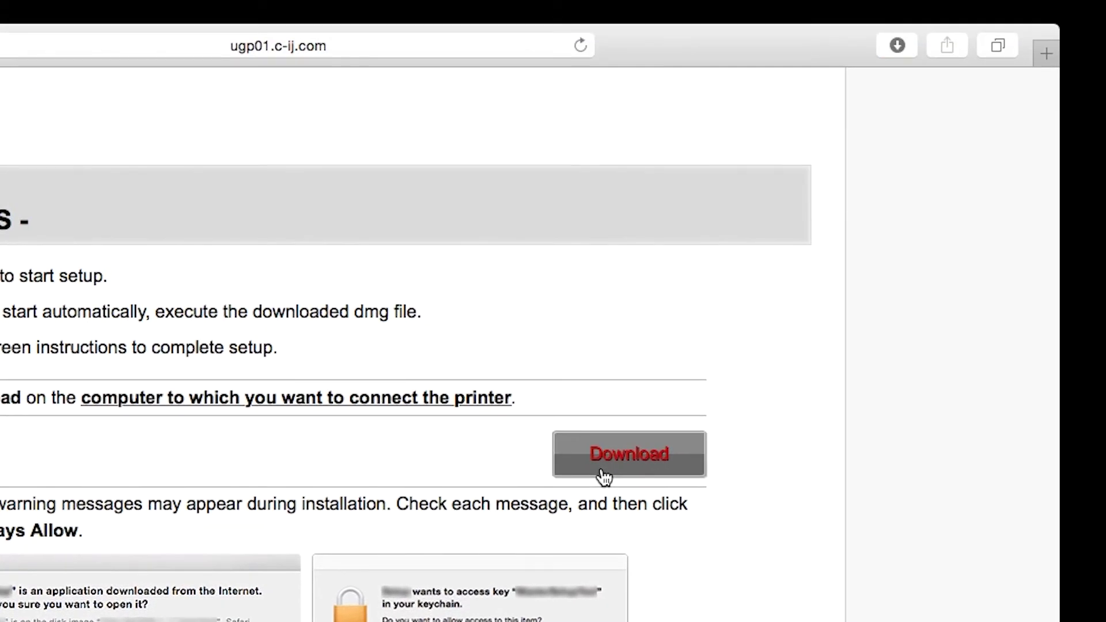
left_click(898, 45)
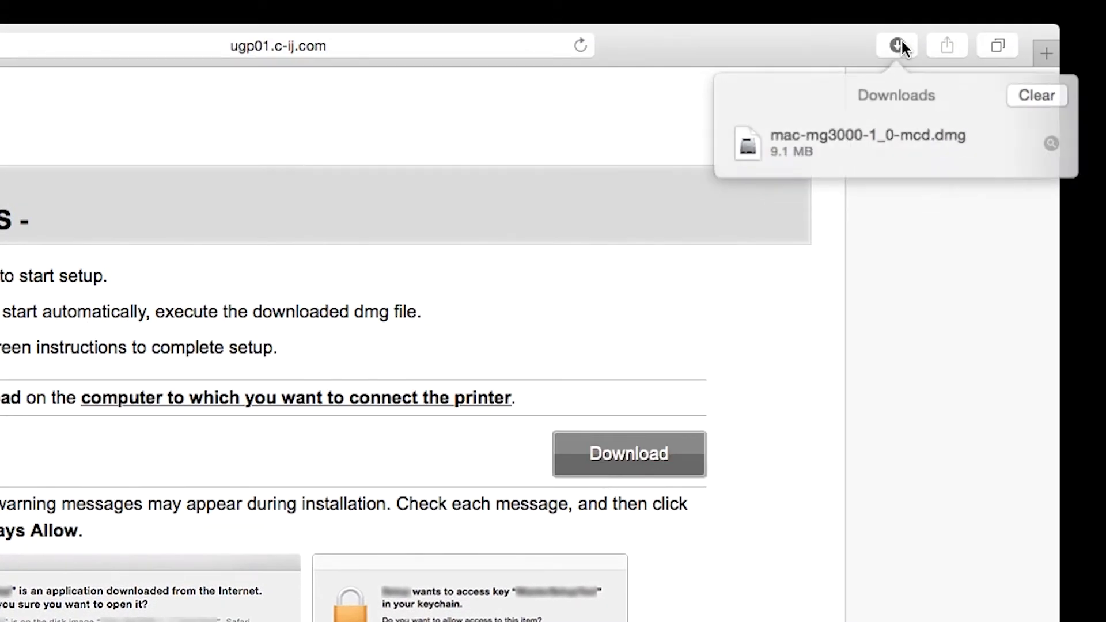
double_click(879, 148)
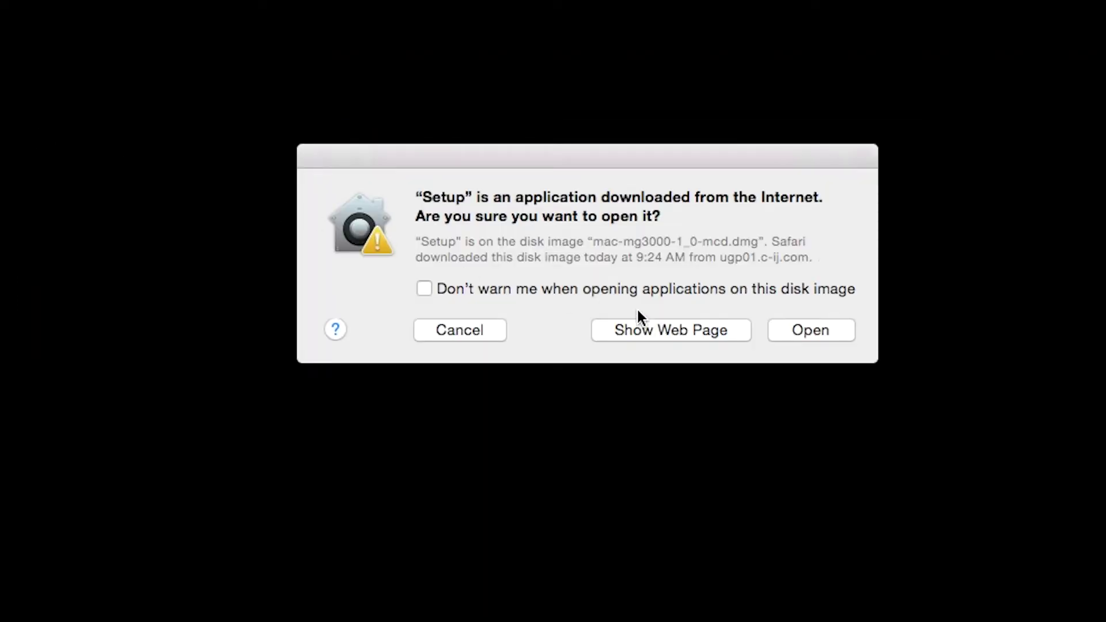
Open the Setup app, install its helper tool with the admin password, and start setup
left_click(798, 337)
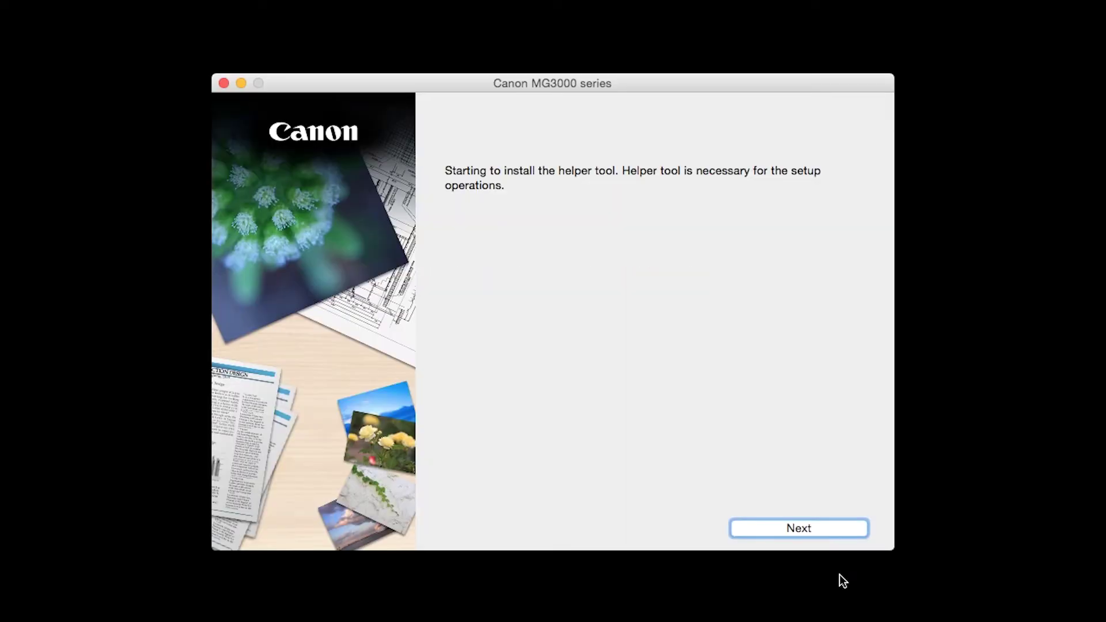
left_click(834, 530)
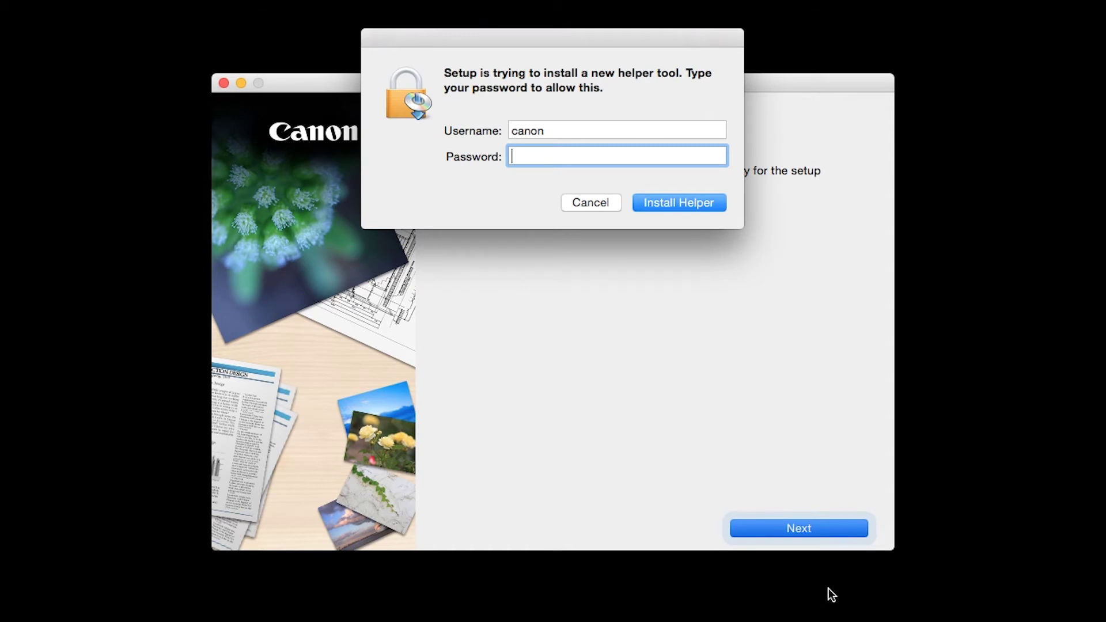
type("********")
left_click(708, 211)
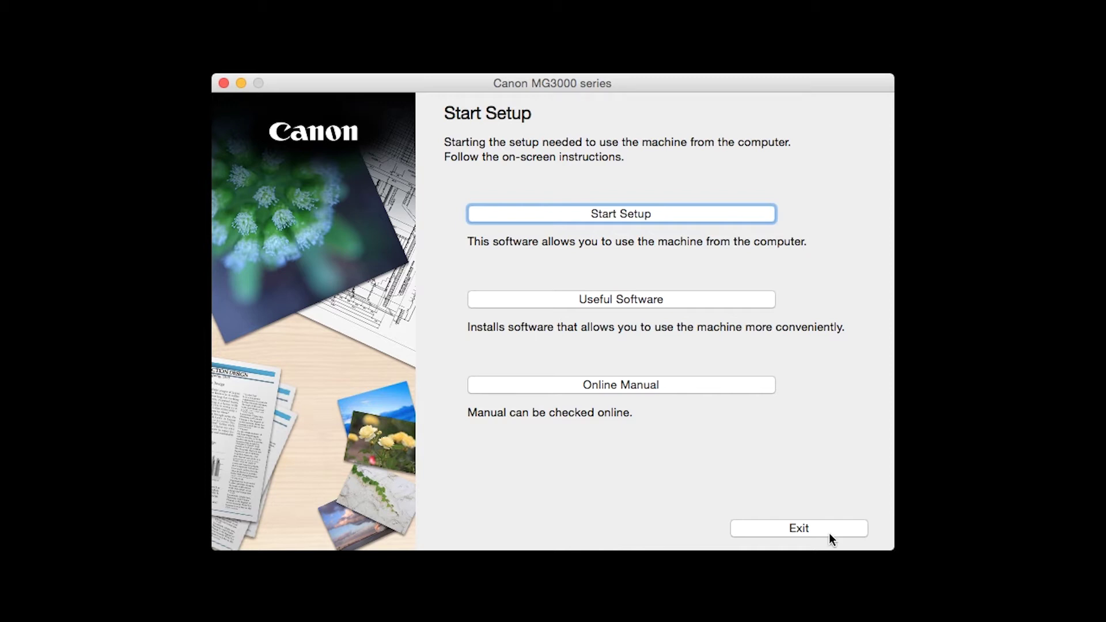
left_click(734, 220)
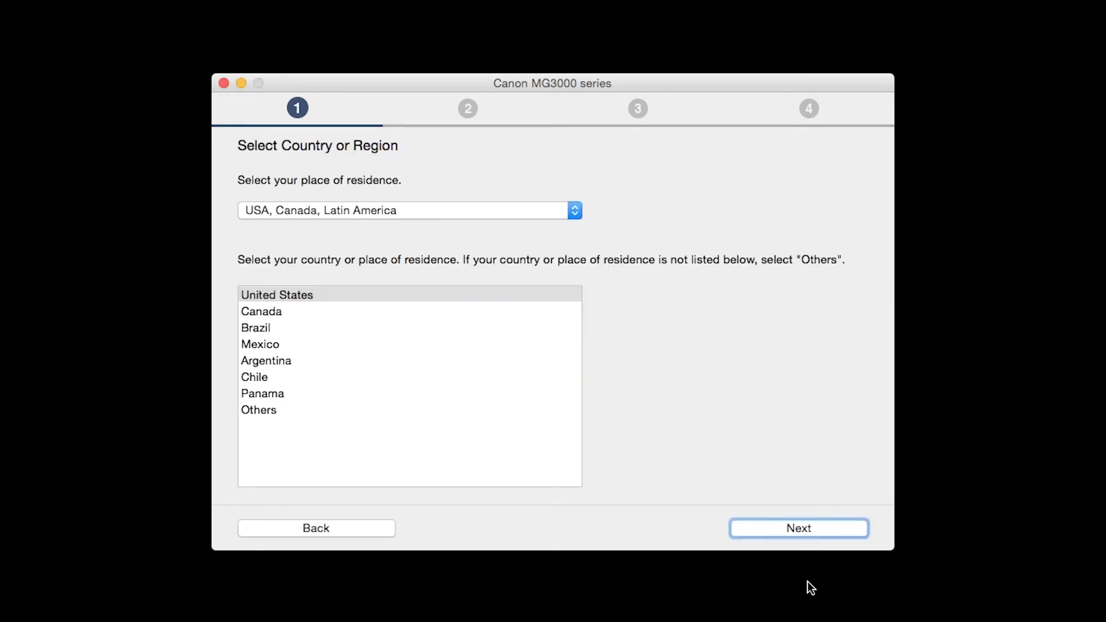
Choose United States as the country of residence and accept the license agreement
left_click(495, 294)
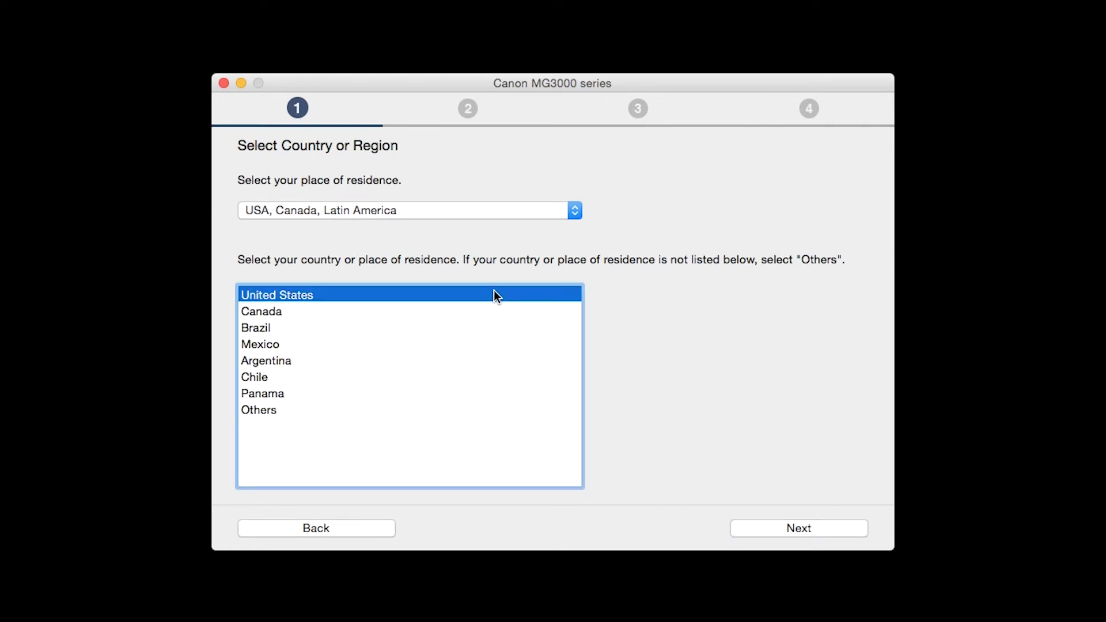
left_click(785, 529)
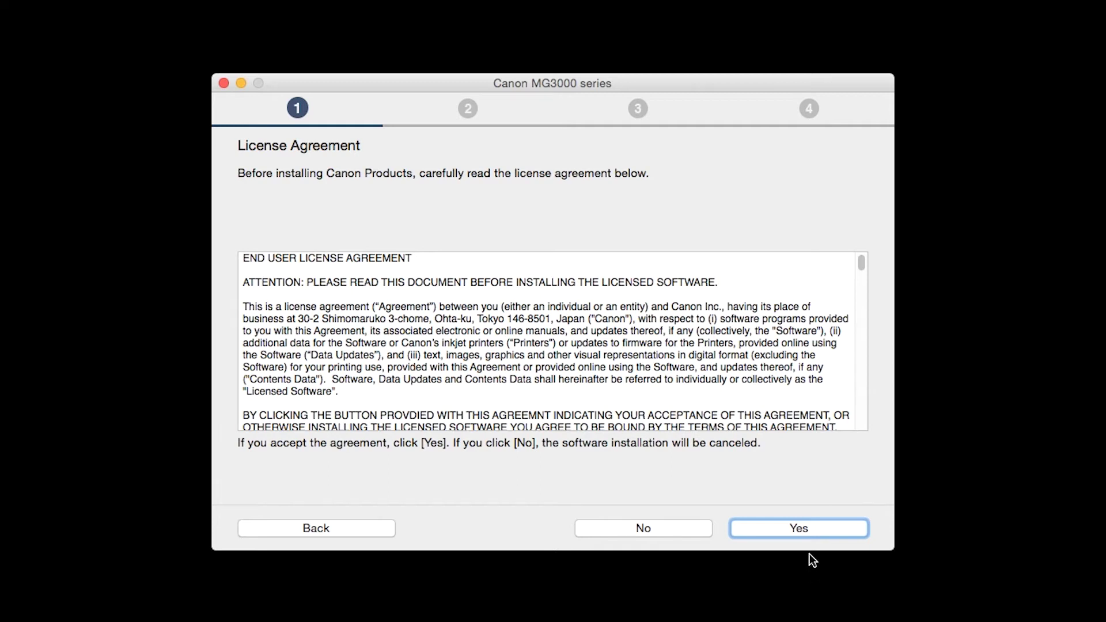
left_click(799, 529)
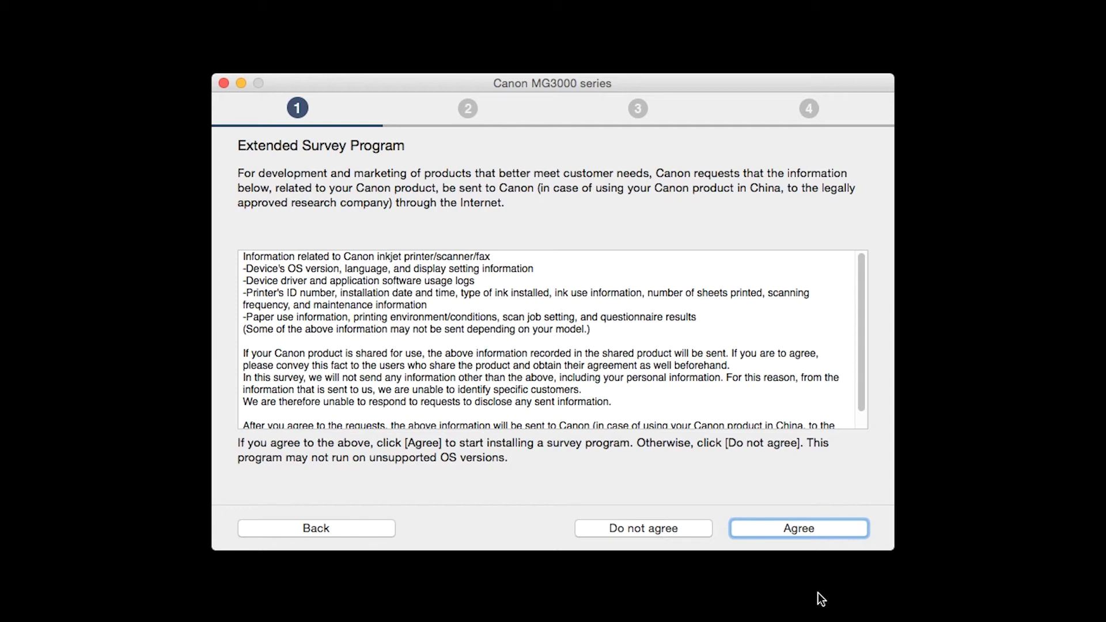
Agree to the Extended Survey Program and continue once the wireless connection completes
left_click(814, 532)
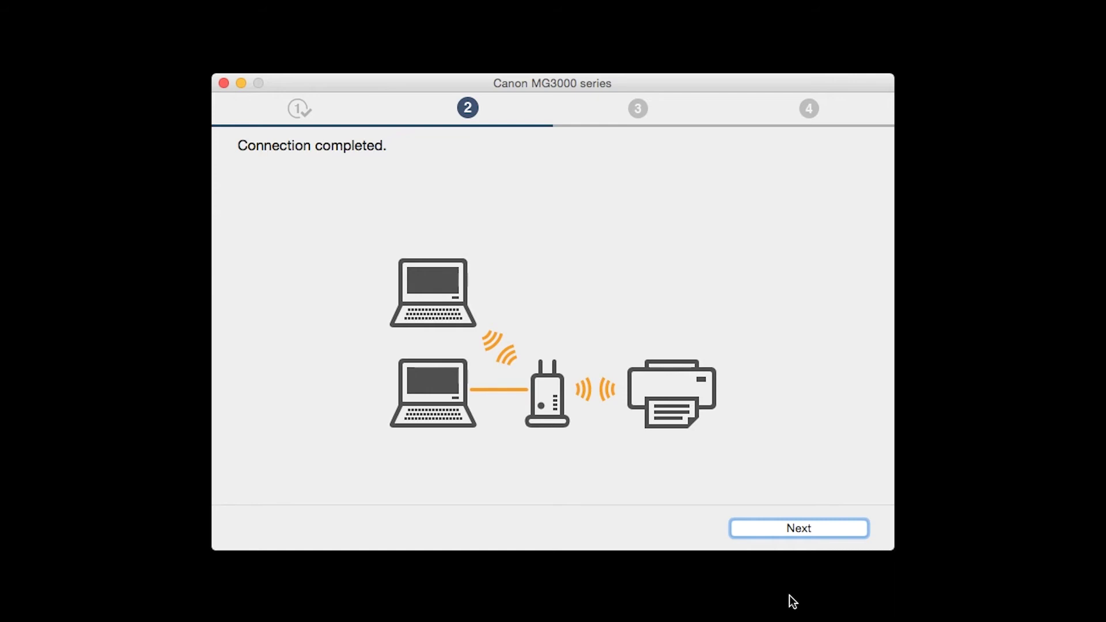
left_click(797, 532)
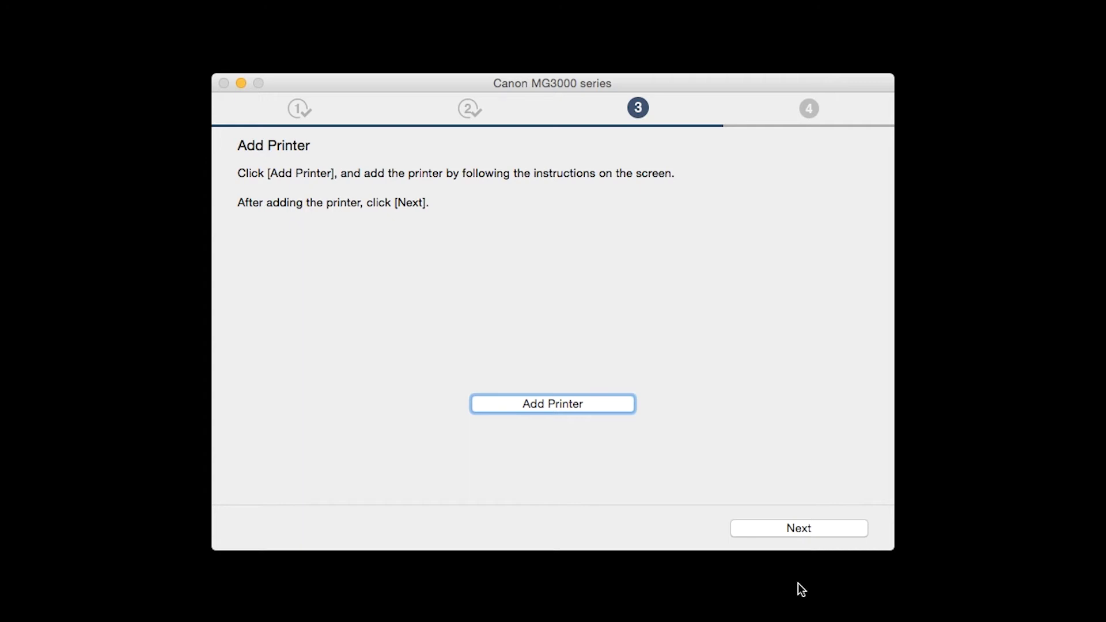
Add the Canon MG3000 series printer through the system Add Printer dialog
left_click(614, 403)
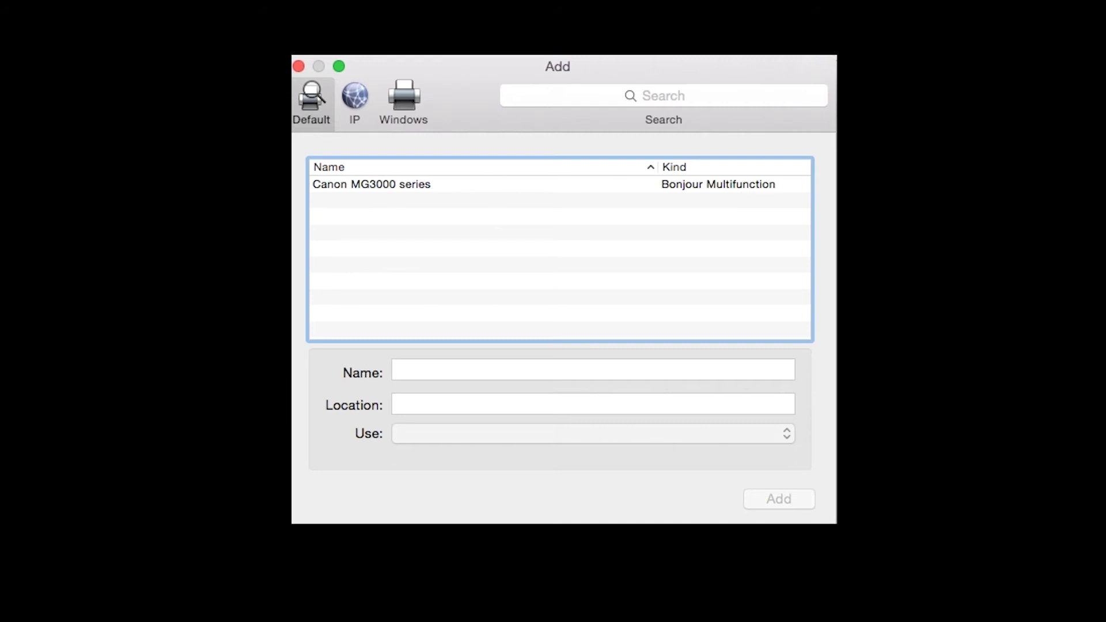
left_click(713, 184)
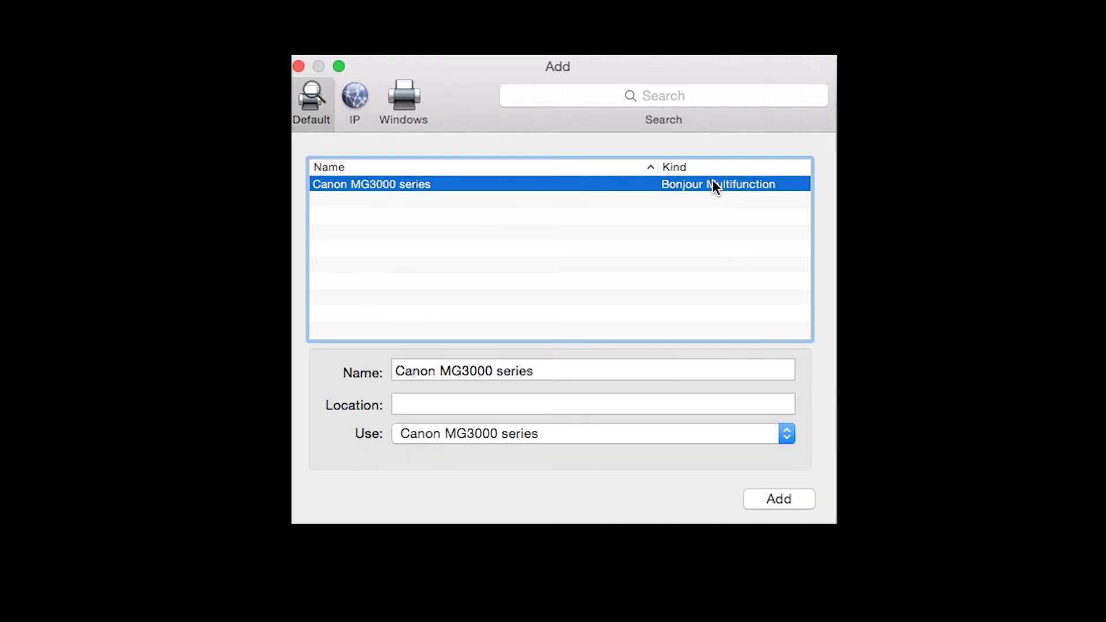
left_click(778, 499)
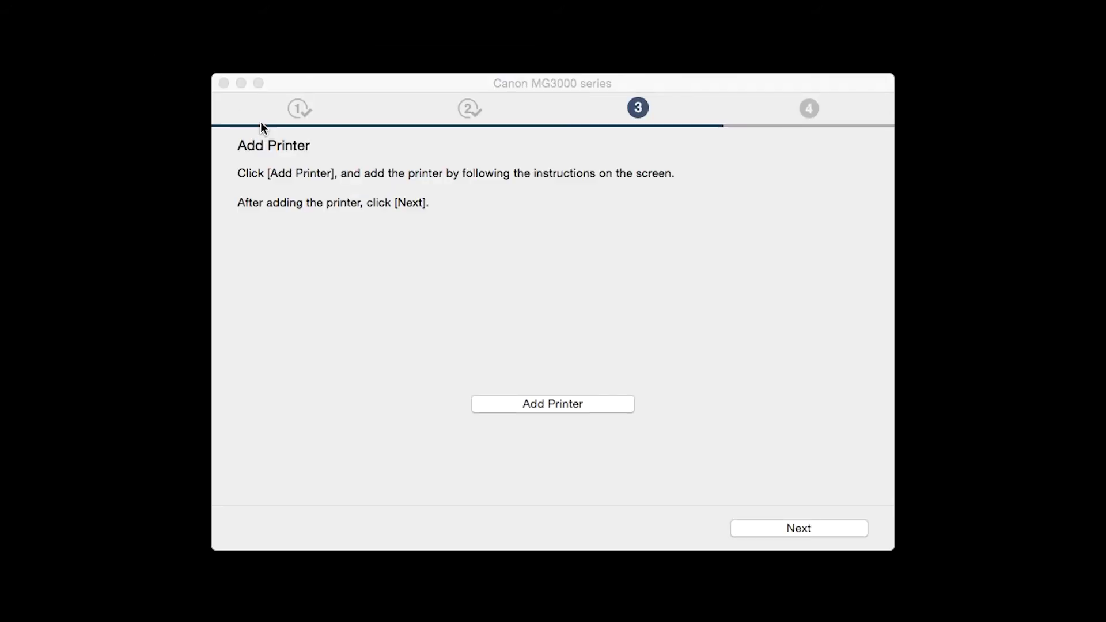
left_click(825, 527)
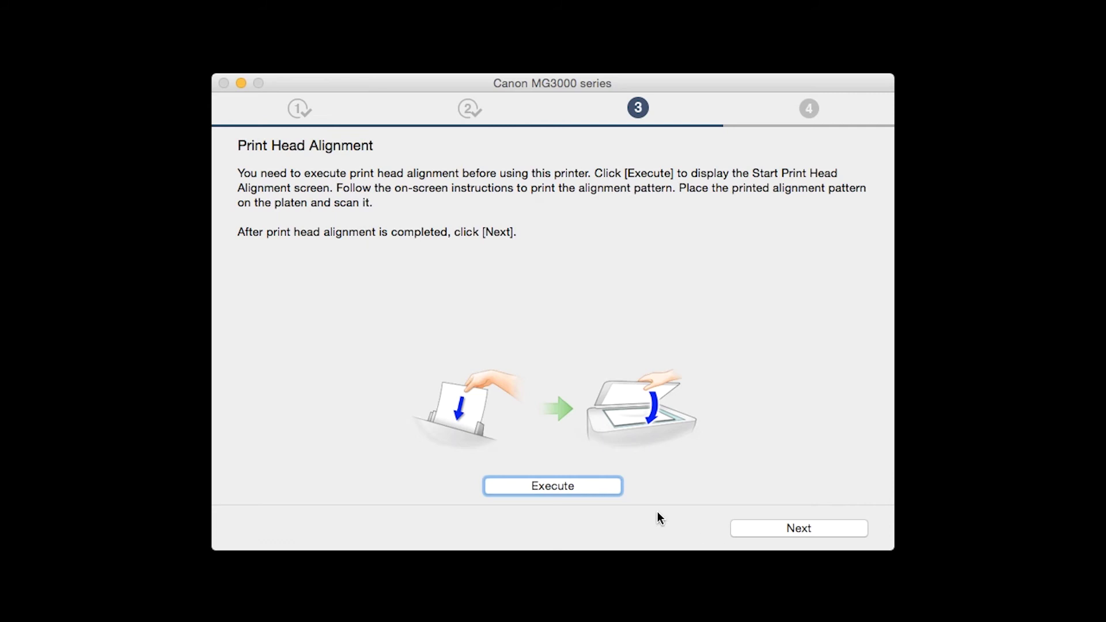
Run the print head alignment, then print a test page
left_click(593, 484)
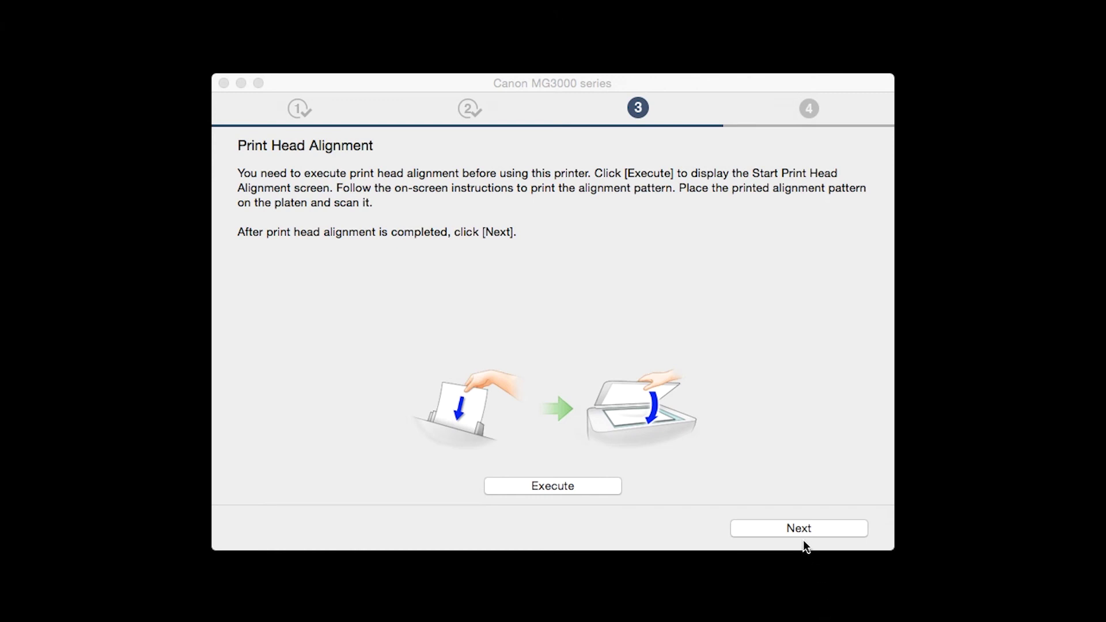
left_click(801, 532)
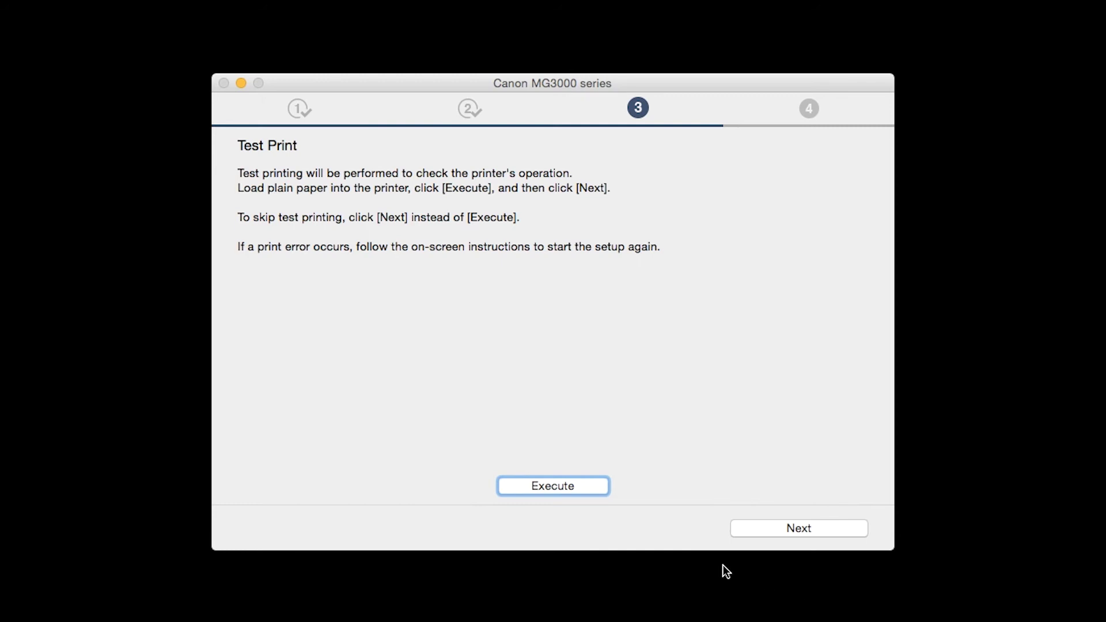
left_click(584, 485)
left_click(811, 527)
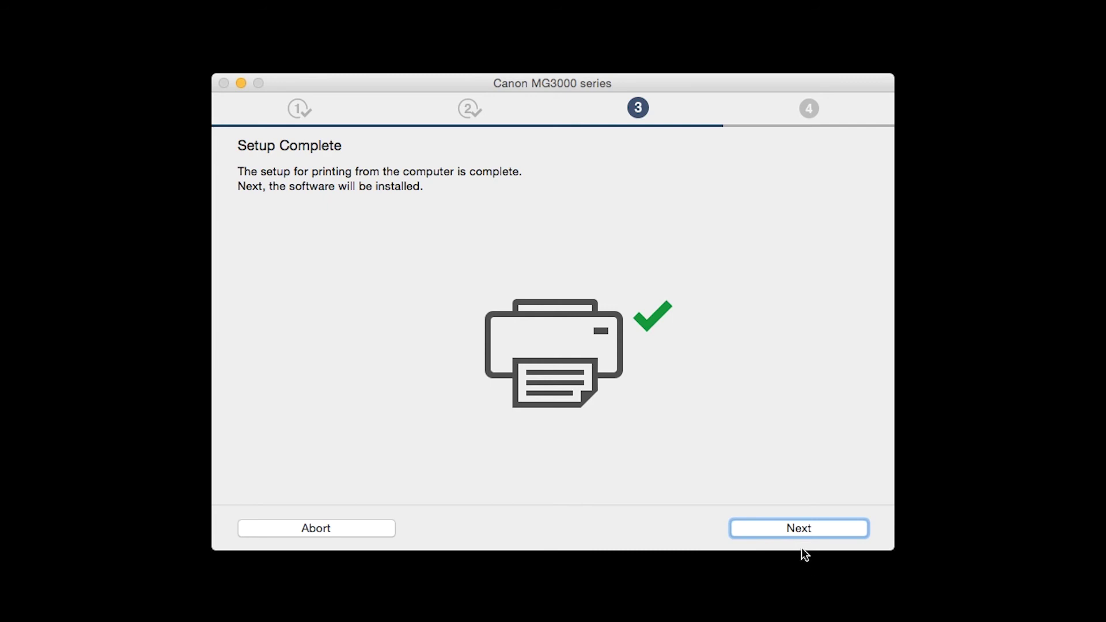
Install IJ Scan Utility, User's Manual, My Image Garden and Quick Menu (1813 MB total)
left_click(797, 530)
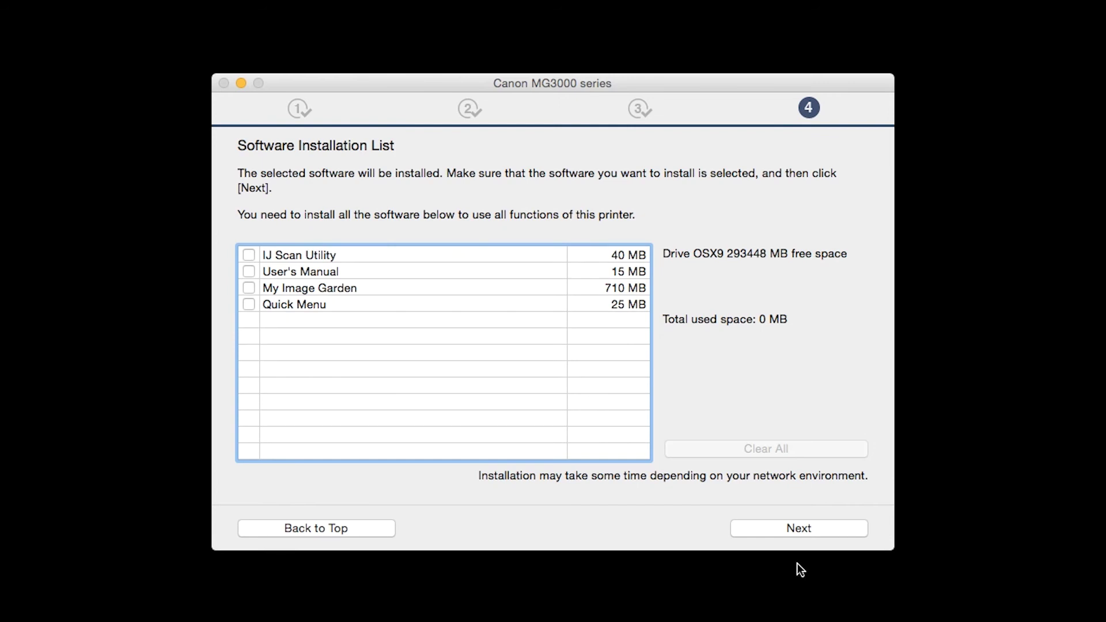
left_click(250, 260)
left_click(252, 269)
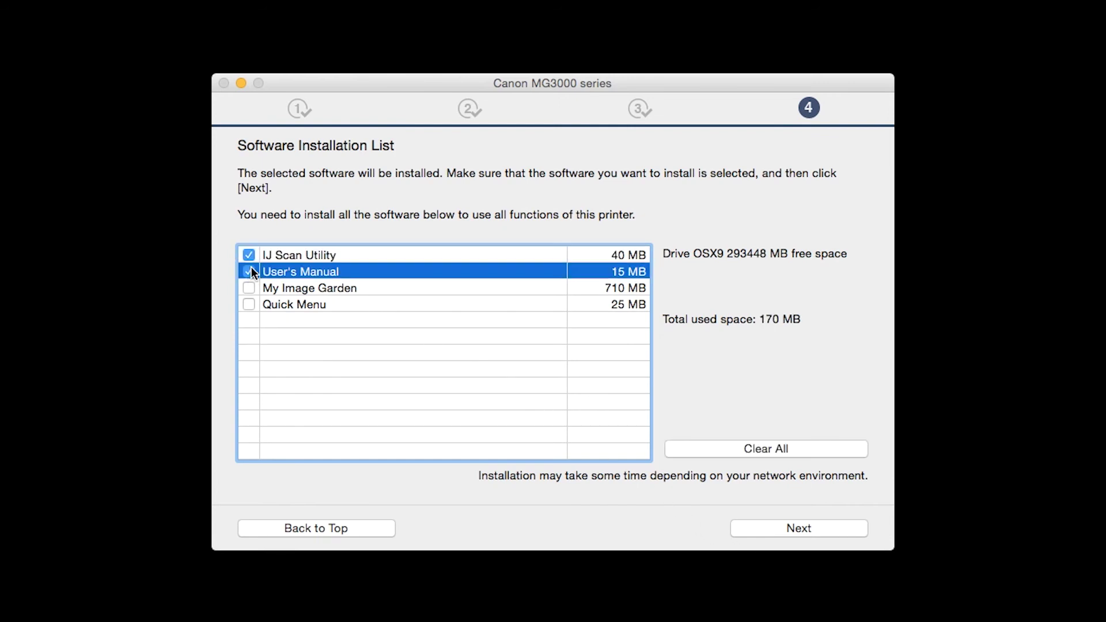
left_click(249, 287)
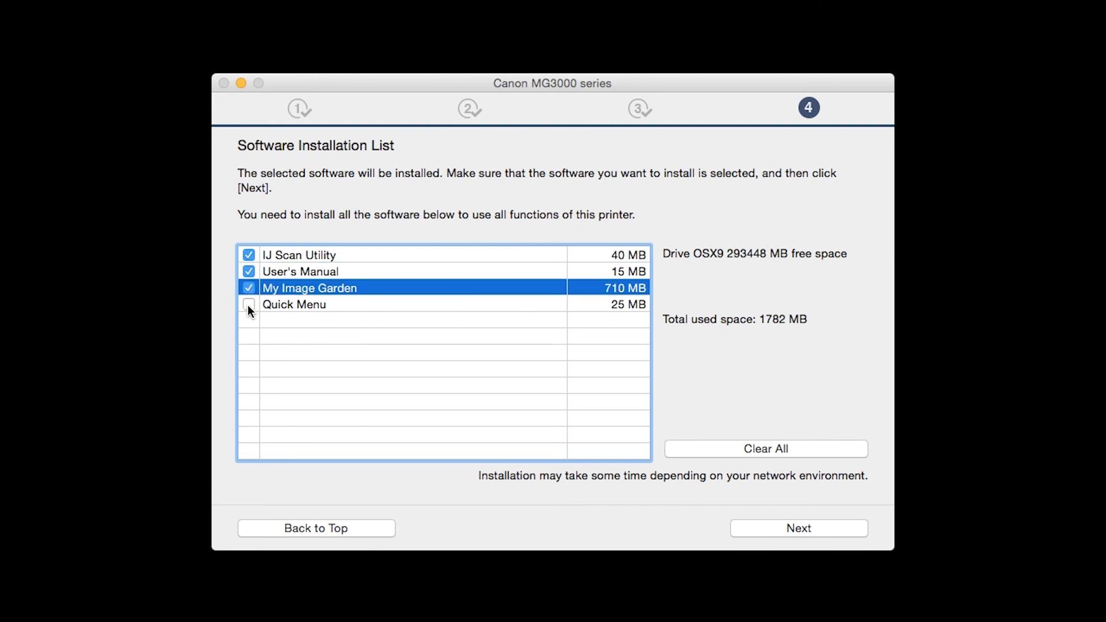
left_click(249, 307)
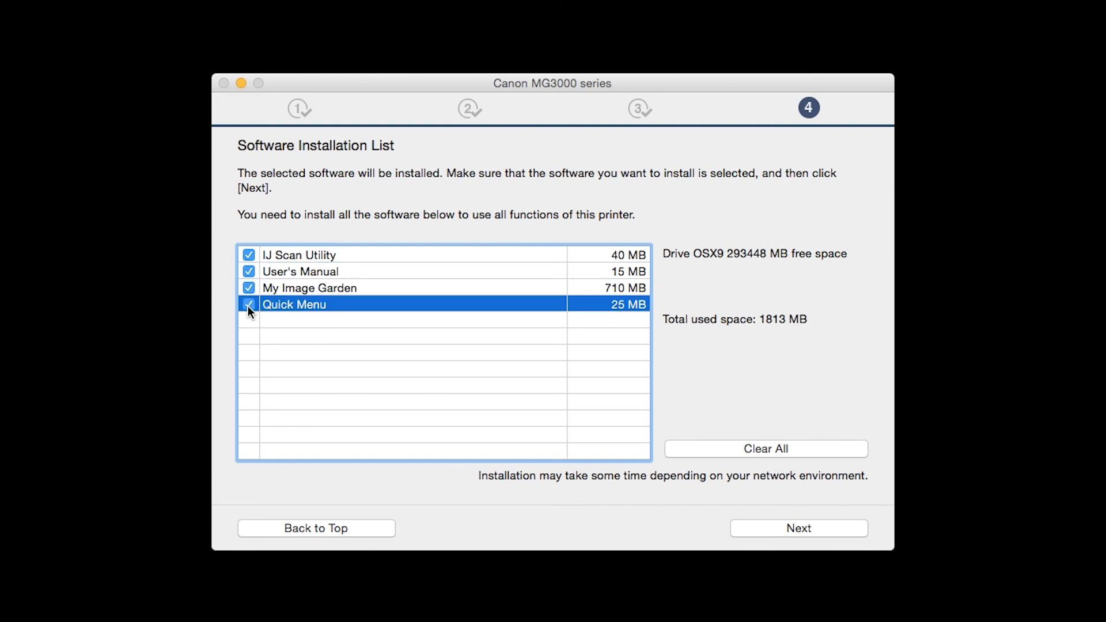
left_click(789, 529)
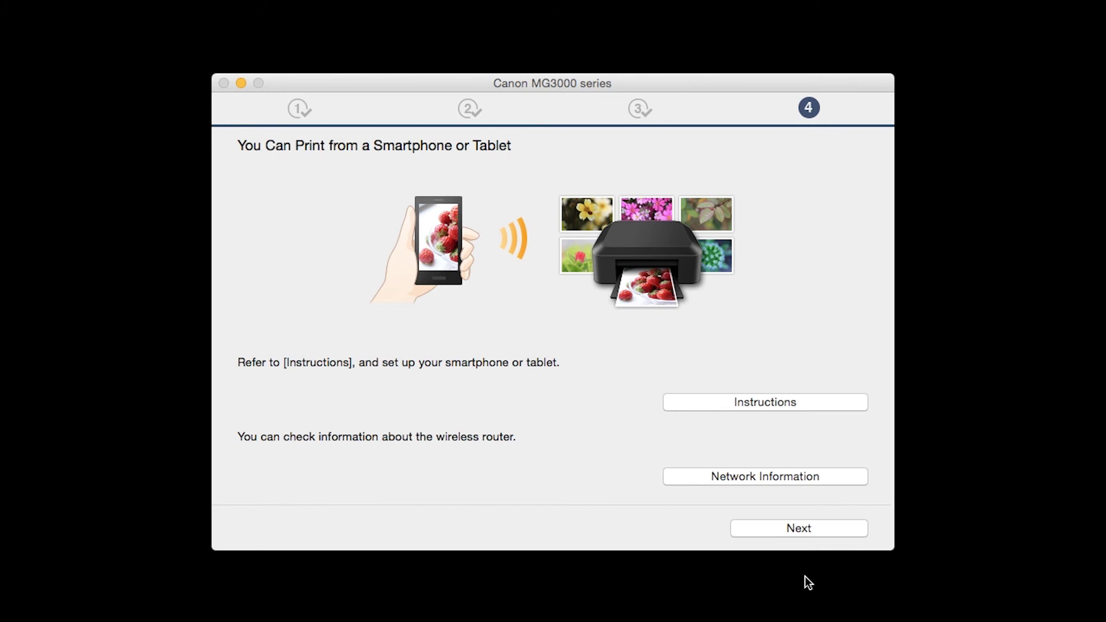
key("Tab")
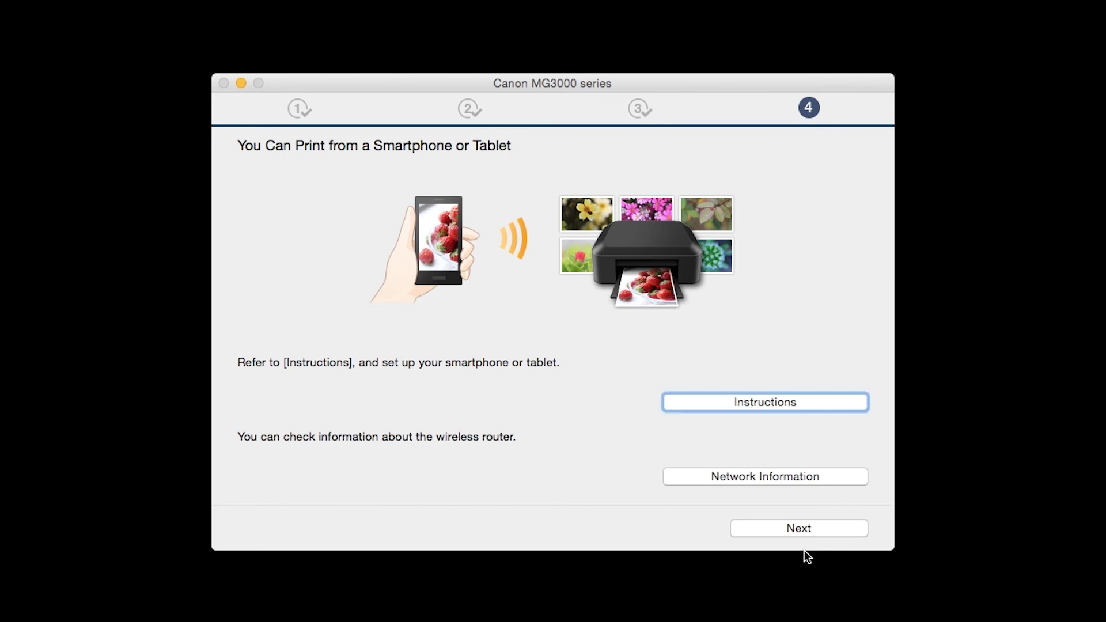
Continue past the smartphone printing page and the User Registration page
left_click(803, 530)
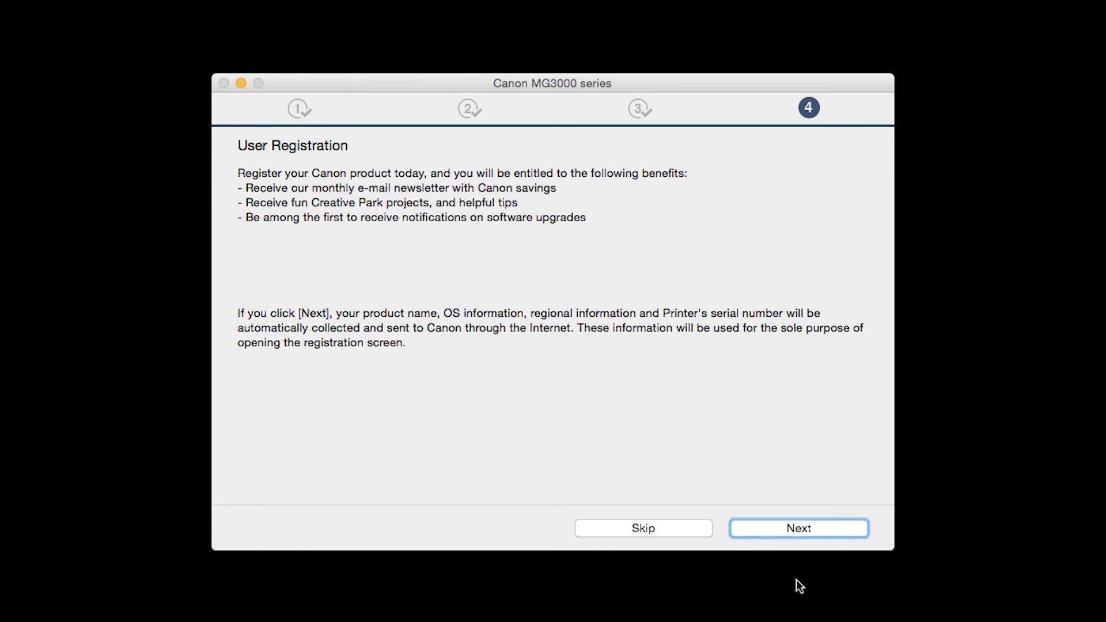
left_click(788, 530)
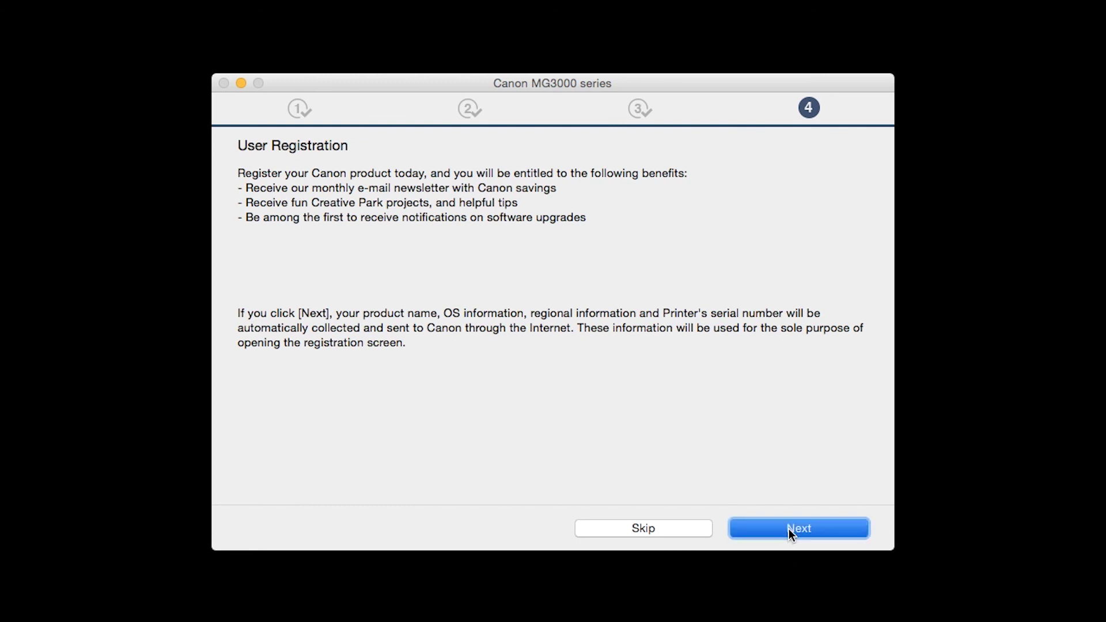